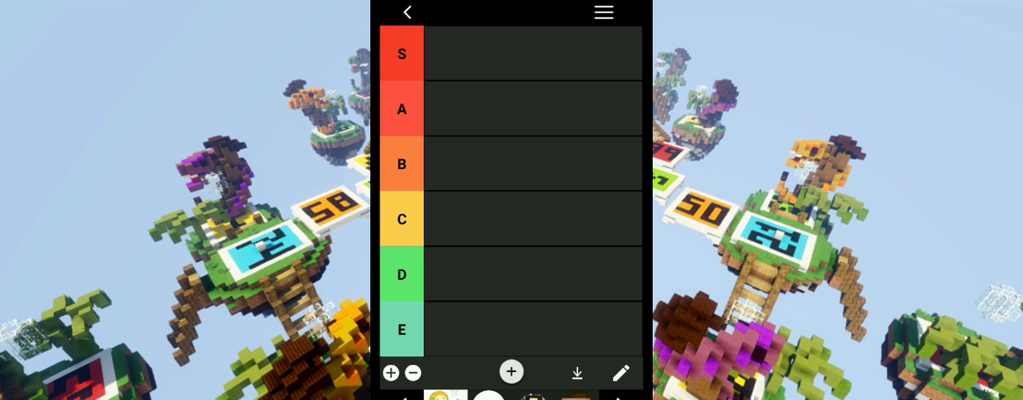
pyautogui.hscroll(3, 512, 394)
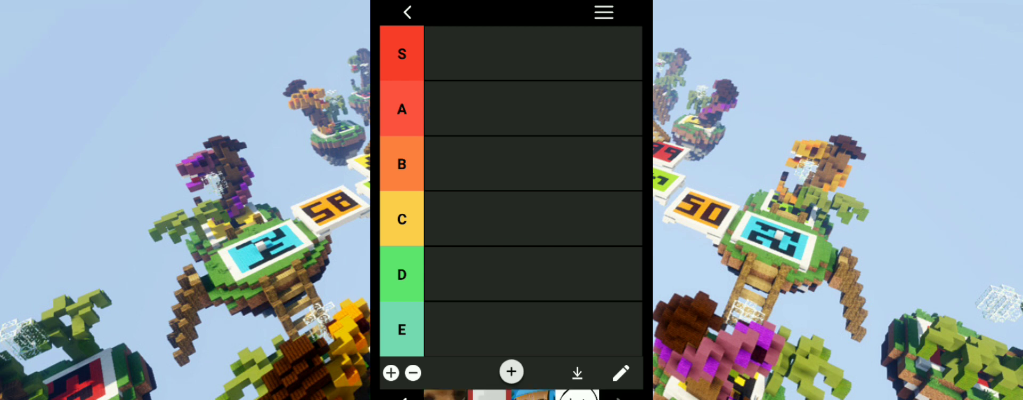
pyautogui.hscroll(3, 512, 394)
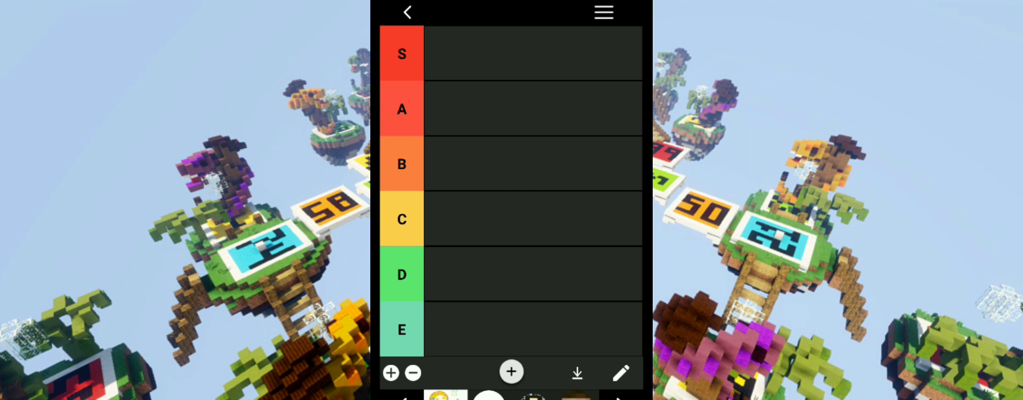
# Place the blonde girl drawing and white circle logo in S, and the pixel-character avatar in A
pyautogui.moveTo(445, 392)
pyautogui.mouseDown()
pyautogui.moveTo(487, 327)
pyautogui.moveTo(507, 160)
pyautogui.moveTo(503, 56)
pyautogui.mouseUp()
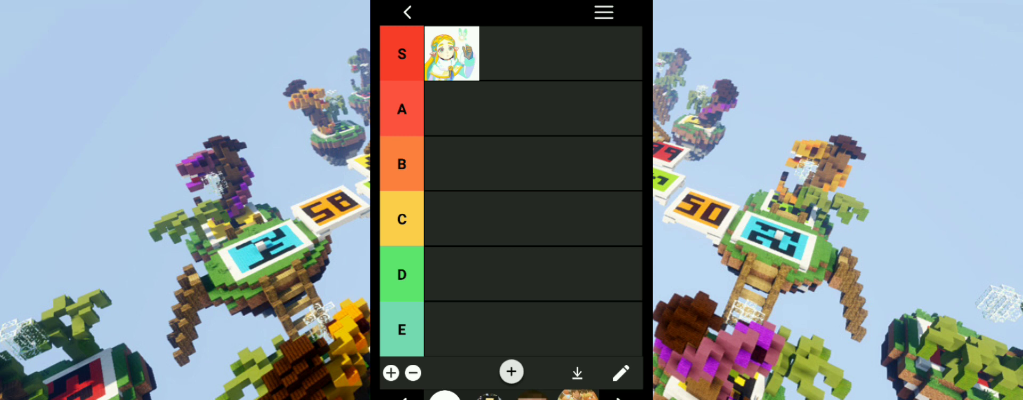
pyautogui.moveTo(446, 395); pyautogui.dragTo(546, 106)
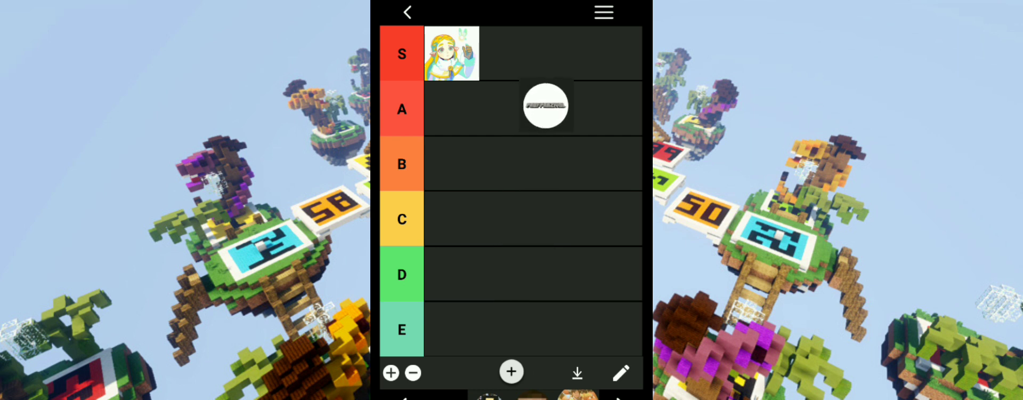
pyautogui.moveTo(546, 106); pyautogui.dragTo(523, 128)
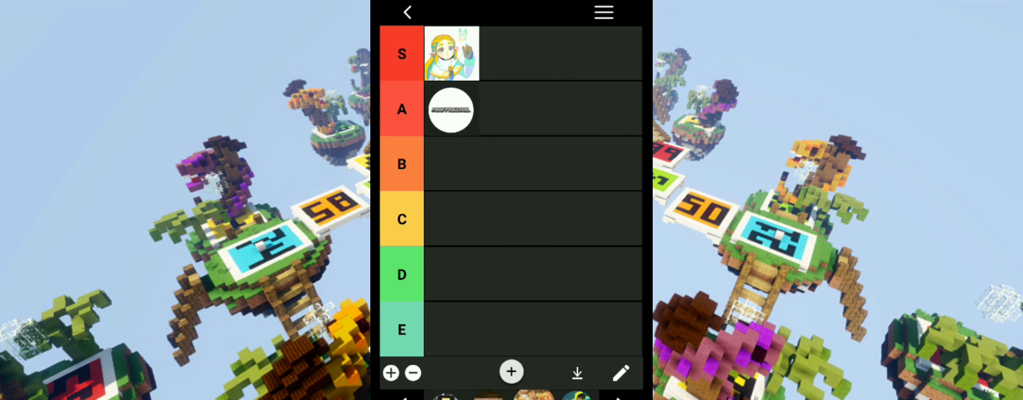
pyautogui.moveTo(452, 110)
pyautogui.mouseDown()
pyautogui.moveTo(525, 72)
pyautogui.moveTo(507, 54)
pyautogui.mouseUp()
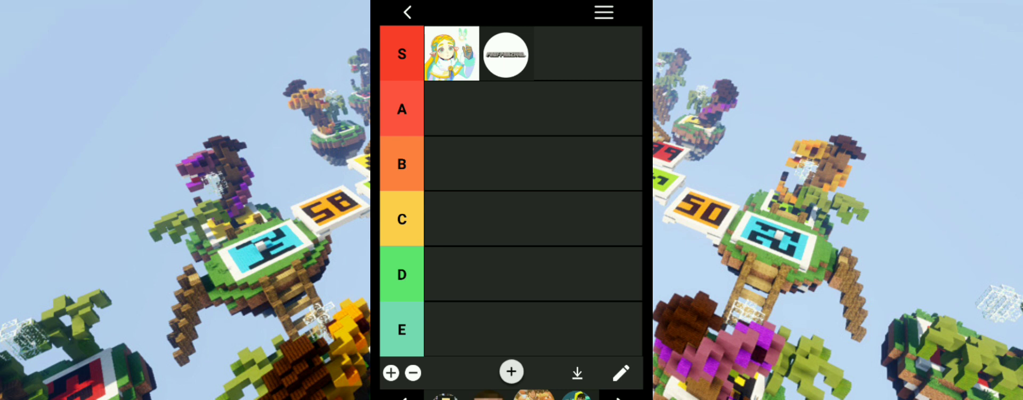
pyautogui.moveTo(444, 391); pyautogui.dragTo(524, 175)
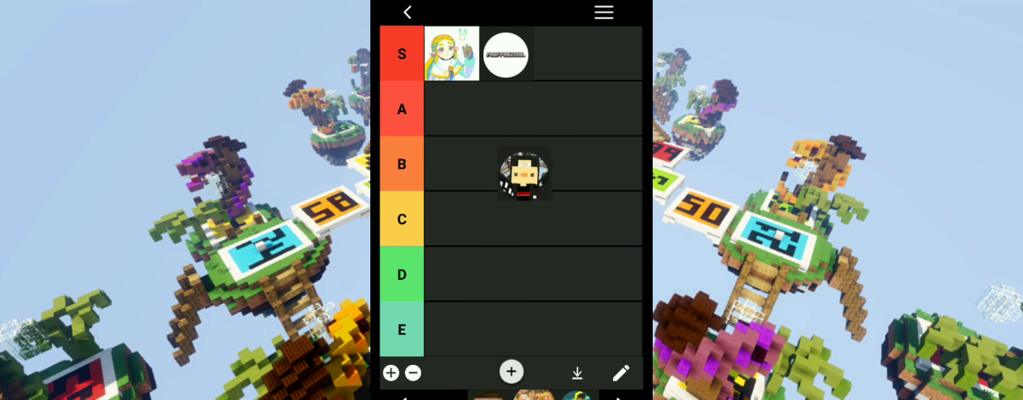
pyautogui.moveTo(526, 174)
pyautogui.mouseDown()
pyautogui.moveTo(550, 136)
pyautogui.moveTo(513, 134)
pyautogui.moveTo(523, 120)
pyautogui.mouseUp()
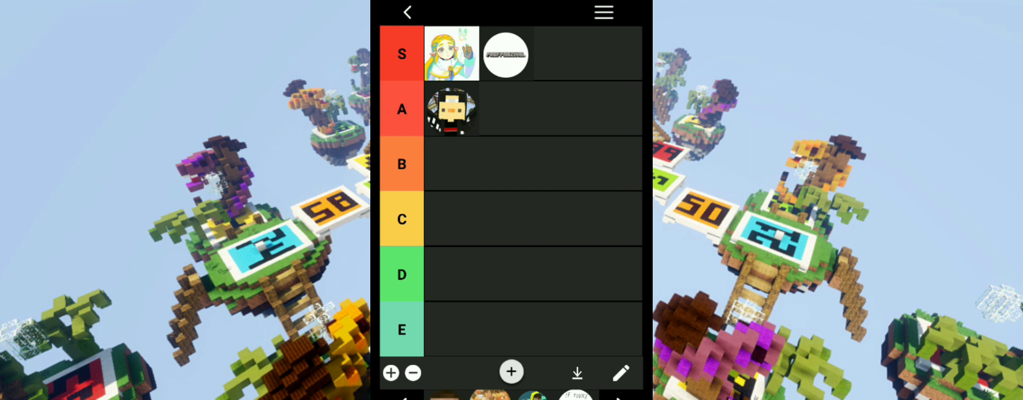
# Add the Herobrine avatar and the food photo to row A
pyautogui.moveTo(446, 394)
pyautogui.mouseDown()
pyautogui.moveTo(520, 217)
pyautogui.moveTo(463, 121)
pyautogui.mouseUp()
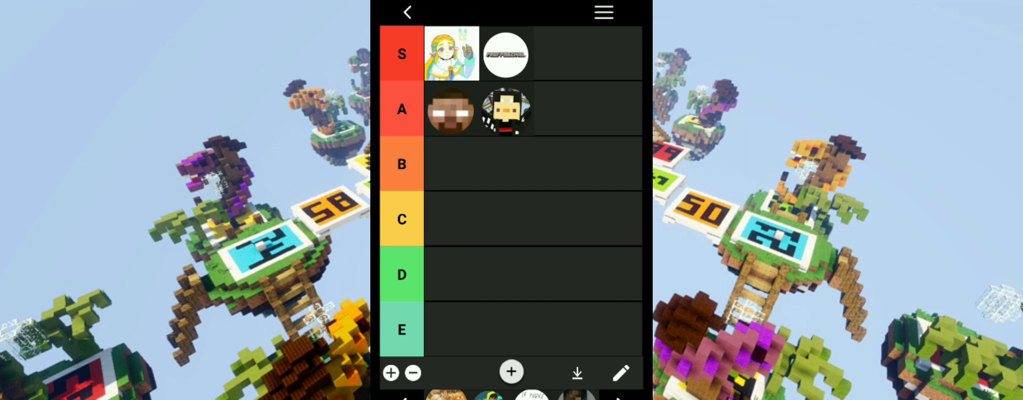
pyautogui.moveTo(446, 396)
pyautogui.mouseDown()
pyautogui.moveTo(507, 325)
pyautogui.moveTo(507, 176)
pyautogui.moveTo(526, 111)
pyautogui.moveTo(515, 117)
pyautogui.mouseUp()
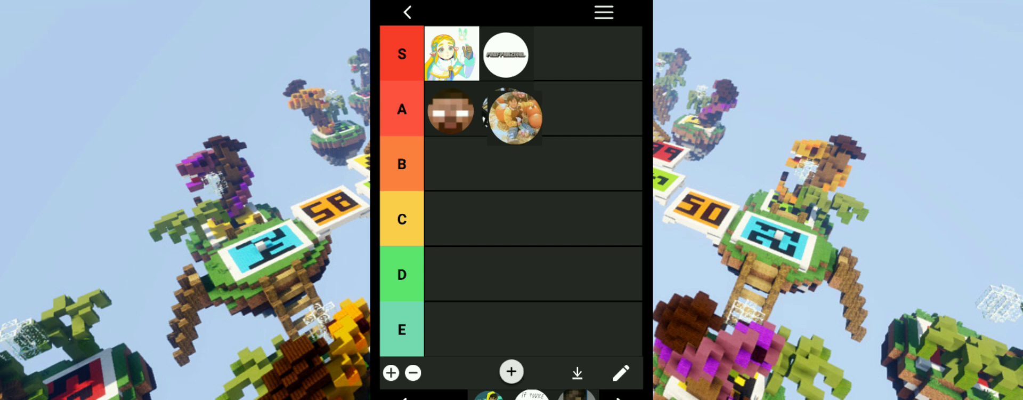
pyautogui.moveTo(516, 117)
pyautogui.mouseDown()
pyautogui.moveTo(479, 165)
pyautogui.moveTo(562, 144)
pyautogui.moveTo(520, 178)
pyautogui.moveTo(506, 111)
pyautogui.mouseUp()
pyautogui.moveTo(451, 163)
pyautogui.mouseDown()
pyautogui.moveTo(527, 144)
pyautogui.moveTo(509, 108)
pyautogui.mouseUp()
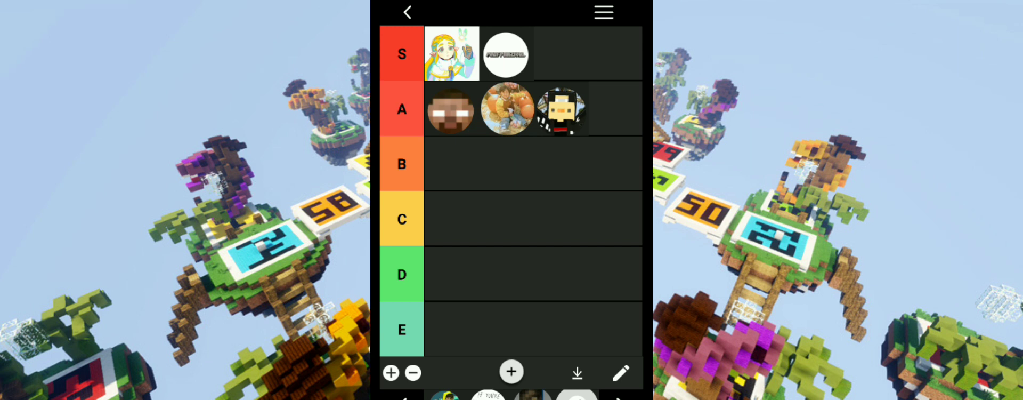
# Put the yellow-hoodie avatar and dark face in C, the quit-message image in S, and the blue character in B
pyautogui.moveTo(444, 395)
pyautogui.mouseDown()
pyautogui.moveTo(475, 256)
pyautogui.moveTo(453, 217)
pyautogui.moveTo(472, 183)
pyautogui.moveTo(469, 177)
pyautogui.moveTo(456, 216)
pyautogui.moveTo(450, 165)
pyautogui.moveTo(479, 201)
pyautogui.moveTo(473, 238)
pyautogui.moveTo(472, 228)
pyautogui.mouseUp()
pyautogui.moveTo(444, 395)
pyautogui.mouseDown()
pyautogui.moveTo(509, 309)
pyautogui.moveTo(577, 71)
pyautogui.moveTo(570, 58)
pyautogui.moveTo(571, 84)
pyautogui.moveTo(507, 56)
pyautogui.mouseUp()
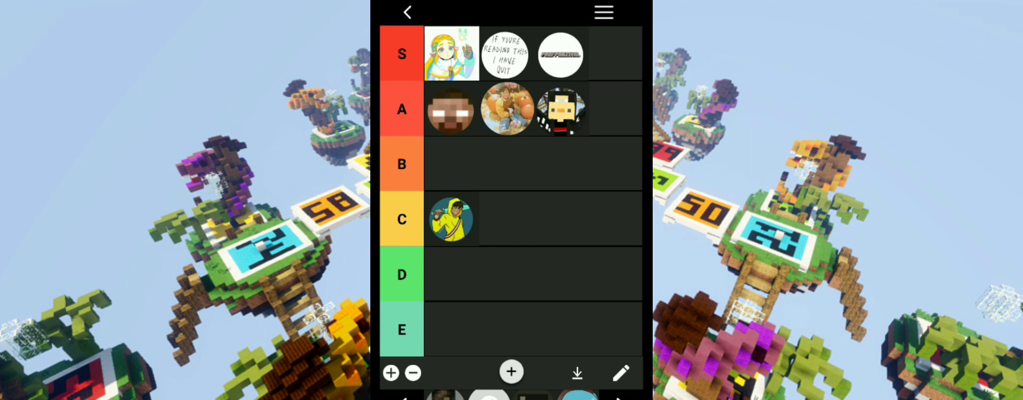
pyautogui.moveTo(444, 395)
pyautogui.mouseDown()
pyautogui.moveTo(498, 296)
pyautogui.moveTo(479, 172)
pyautogui.moveTo(452, 165)
pyautogui.mouseUp()
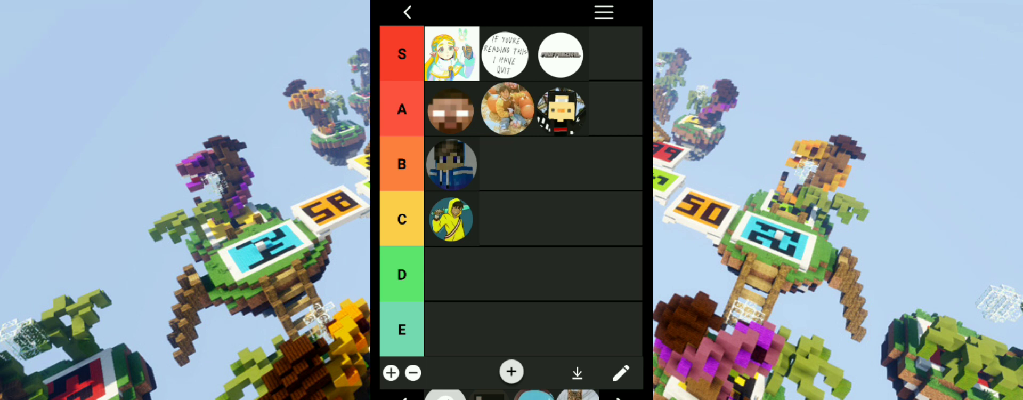
pyautogui.moveTo(489, 395)
pyautogui.mouseDown()
pyautogui.moveTo(514, 367)
pyautogui.moveTo(536, 296)
pyautogui.moveTo(541, 229)
pyautogui.moveTo(527, 224)
pyautogui.moveTo(610, 227)
pyautogui.moveTo(569, 227)
pyautogui.mouseUp()
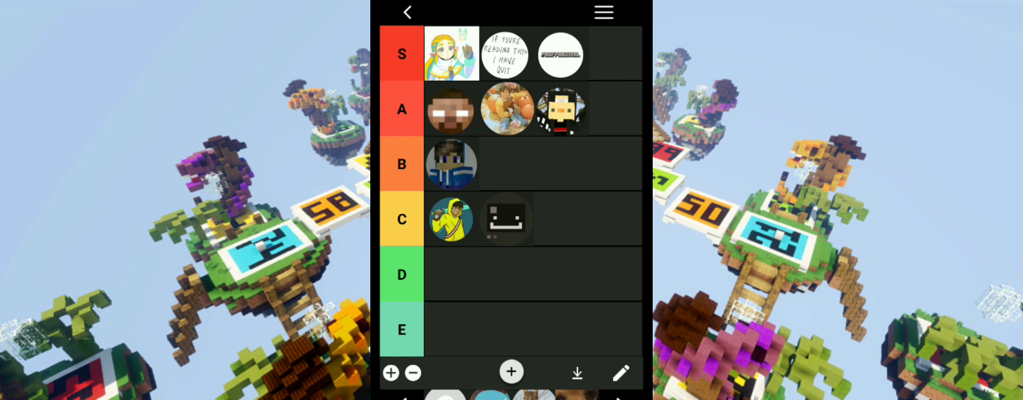
# Add the blue cartoon, dog photo and red-white pixel face to A, and the cat photo to B
pyautogui.moveTo(489, 393); pyautogui.dragTo(453, 98)
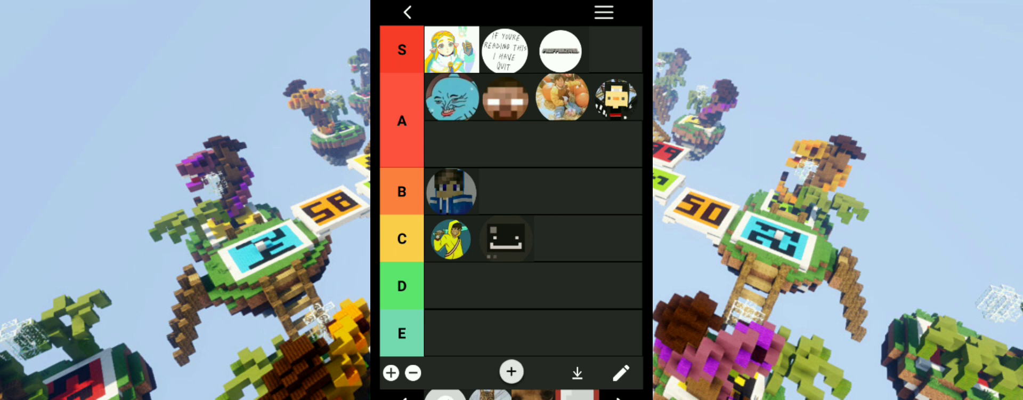
pyautogui.moveTo(489, 394)
pyautogui.mouseDown()
pyautogui.moveTo(492, 200)
pyautogui.moveTo(507, 191)
pyautogui.mouseUp()
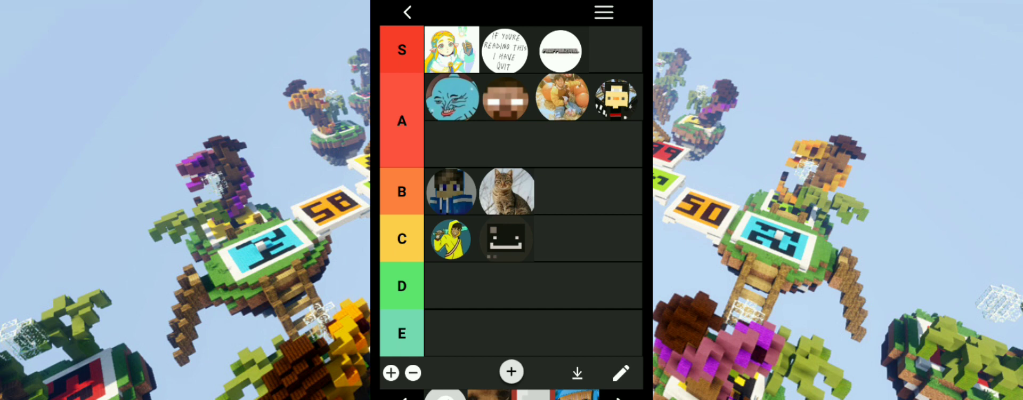
pyautogui.moveTo(489, 385); pyautogui.dragTo(616, 97)
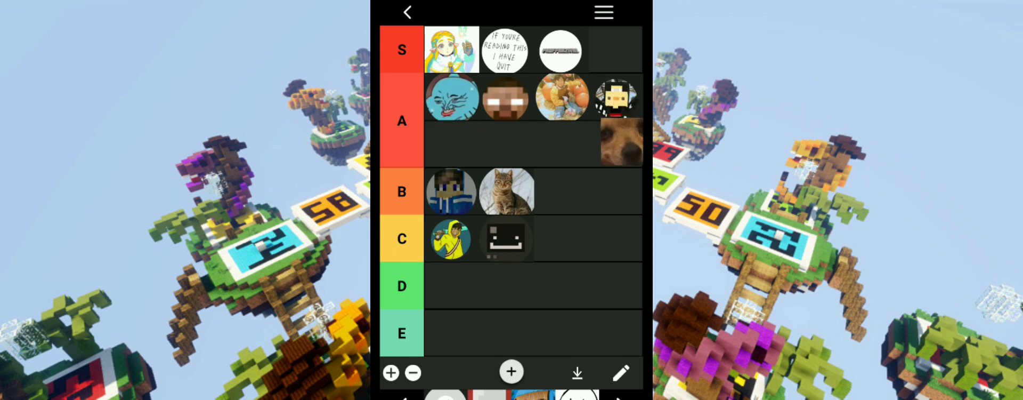
pyautogui.moveTo(616, 97); pyautogui.dragTo(615, 97)
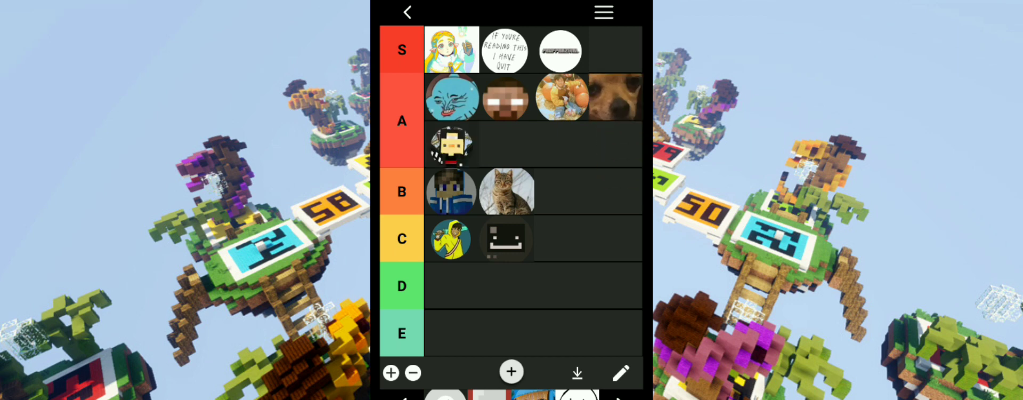
pyautogui.moveTo(489, 390); pyautogui.dragTo(507, 144)
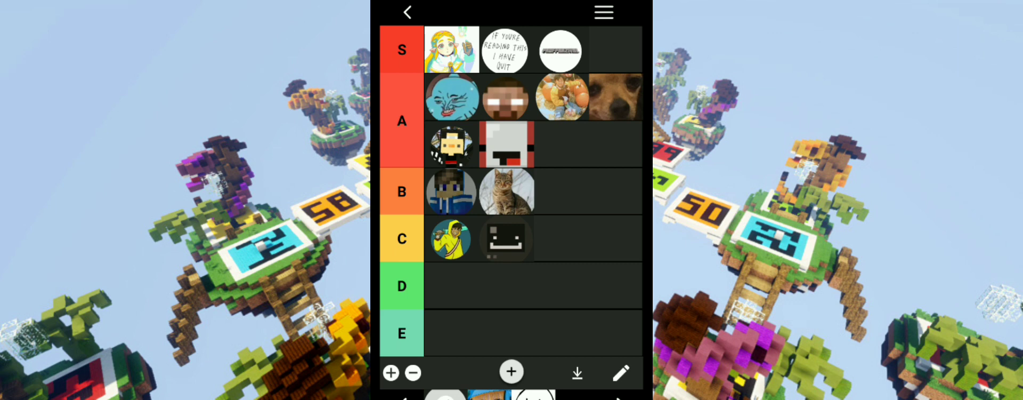
# Add the headphone anime girl and the plain smiley face to row A
pyautogui.moveTo(490, 394); pyautogui.dragTo(584, 160)
pyautogui.moveTo(489, 394)
pyautogui.mouseDown()
pyautogui.moveTo(580, 152)
pyautogui.moveTo(562, 88)
pyautogui.mouseUp()
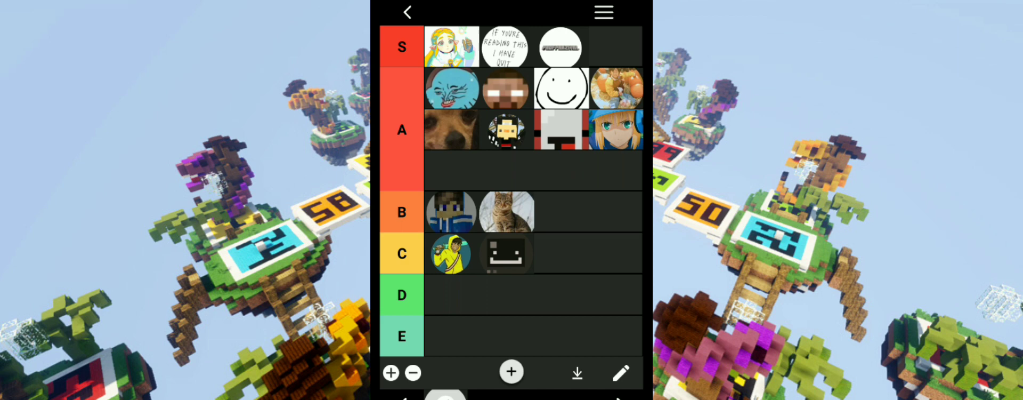
# Add the grey smiley to S, move the food photo to A's second line, and dismiss the notification shade
pyautogui.moveTo(446, 395)
pyautogui.mouseDown()
pyautogui.moveTo(584, 191)
pyautogui.moveTo(616, 46)
pyautogui.mouseUp()
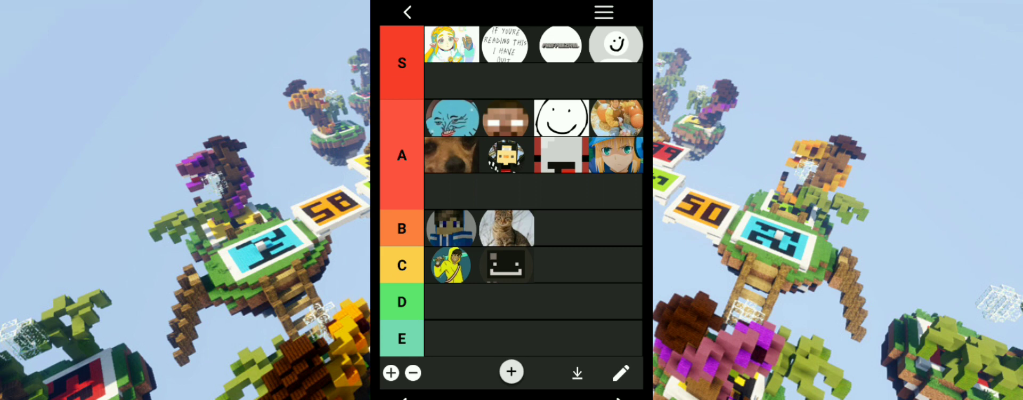
pyautogui.moveTo(616, 117)
pyautogui.mouseDown()
pyautogui.moveTo(587, 150)
pyautogui.moveTo(451, 154)
pyautogui.mouseUp()
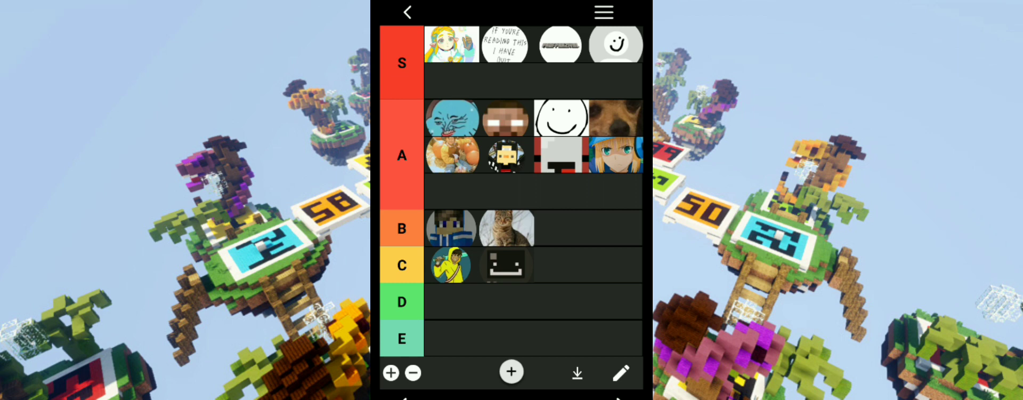
pyautogui.moveTo(511, 4); pyautogui.dragTo(512, 304)
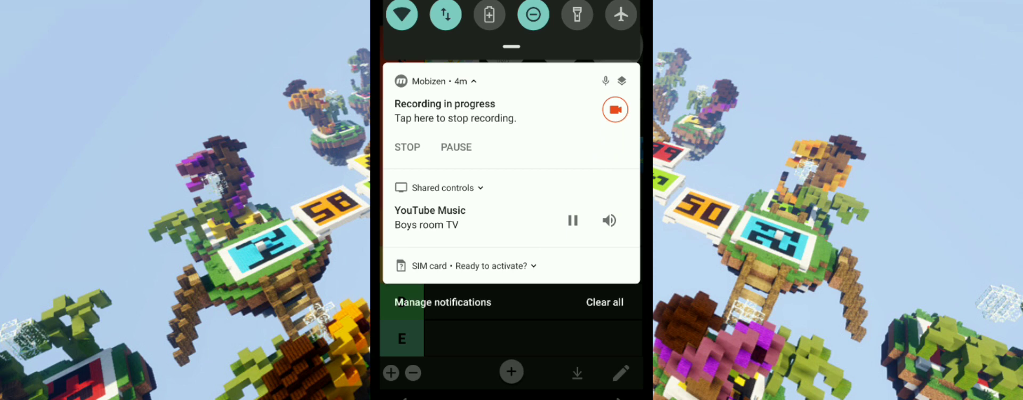
pyautogui.moveTo(512, 336); pyautogui.dragTo(511, 48)
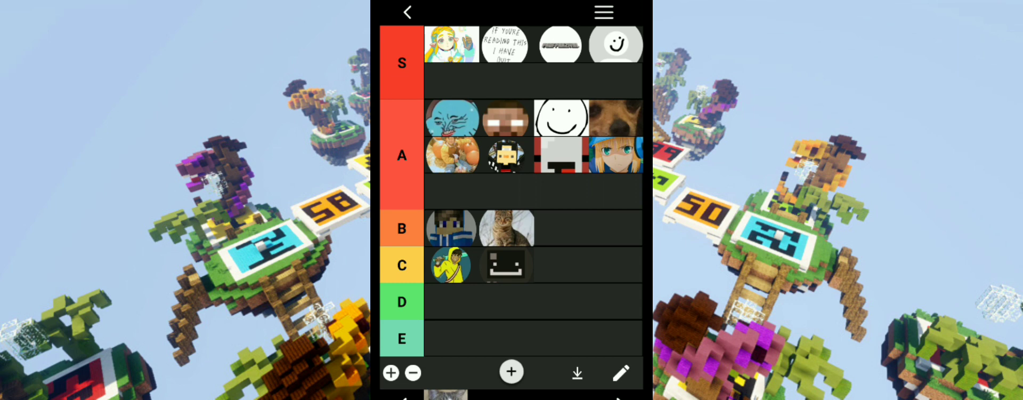
# Place the grey-and-white cat photo beside the tabby in row B
pyautogui.moveTo(445, 394)
pyautogui.mouseDown()
pyautogui.moveTo(560, 297)
pyautogui.moveTo(588, 232)
pyautogui.moveTo(561, 228)
pyautogui.mouseUp()
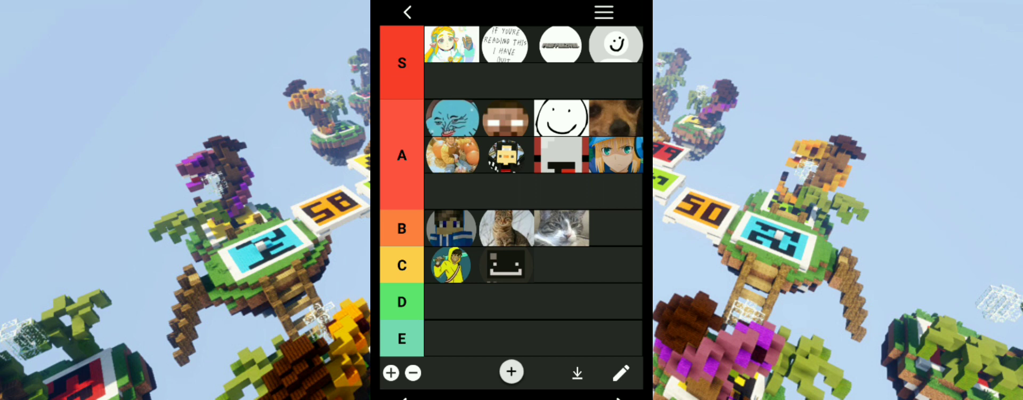